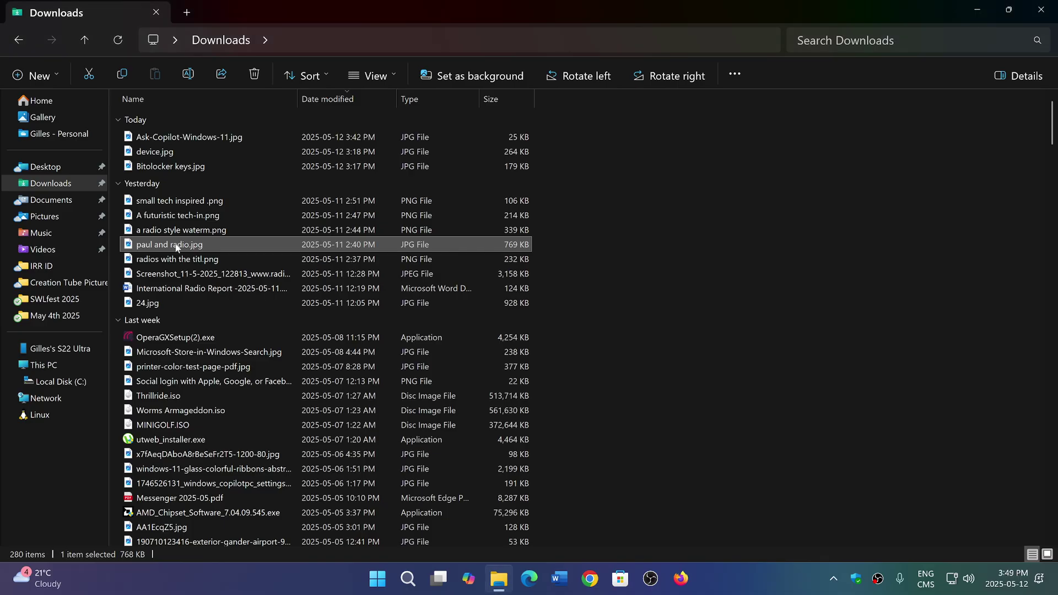
- Reopen the menu for paul and radio.jpg and send it to Ask Copilot
right_click(176, 247)
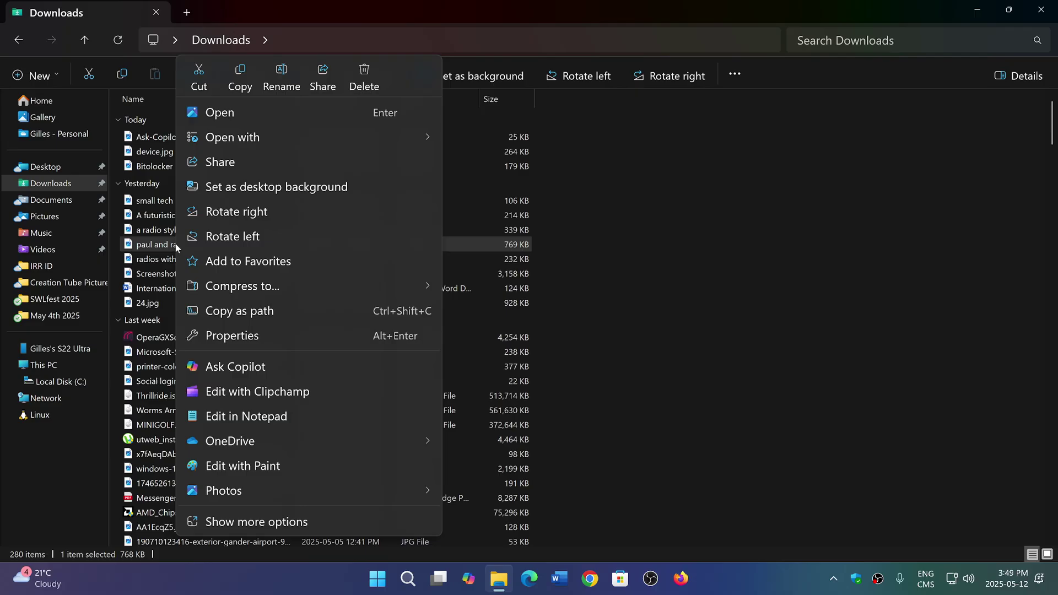
click(164, 247)
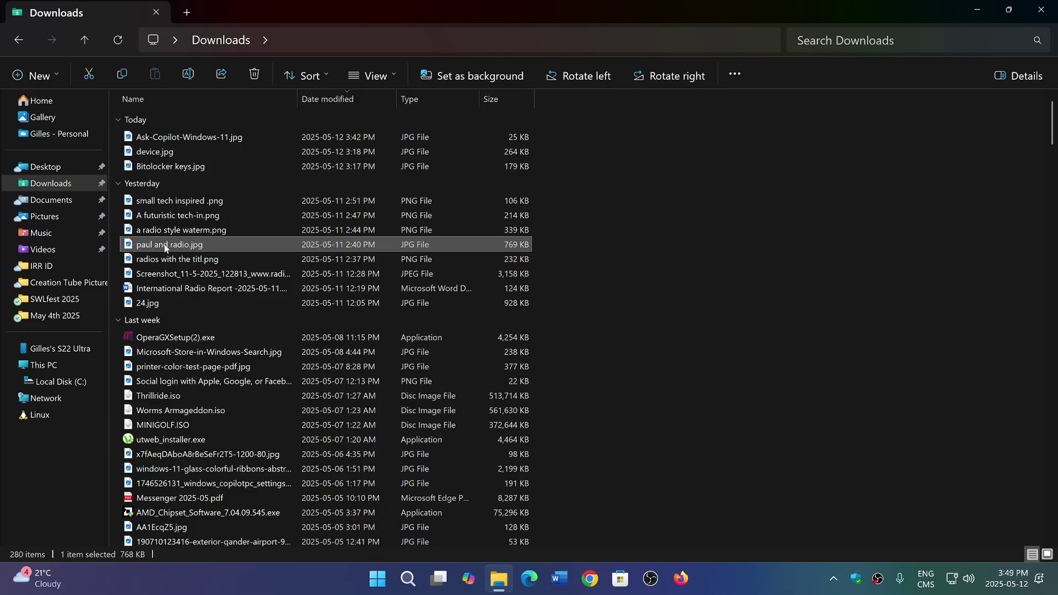
right_click(165, 247)
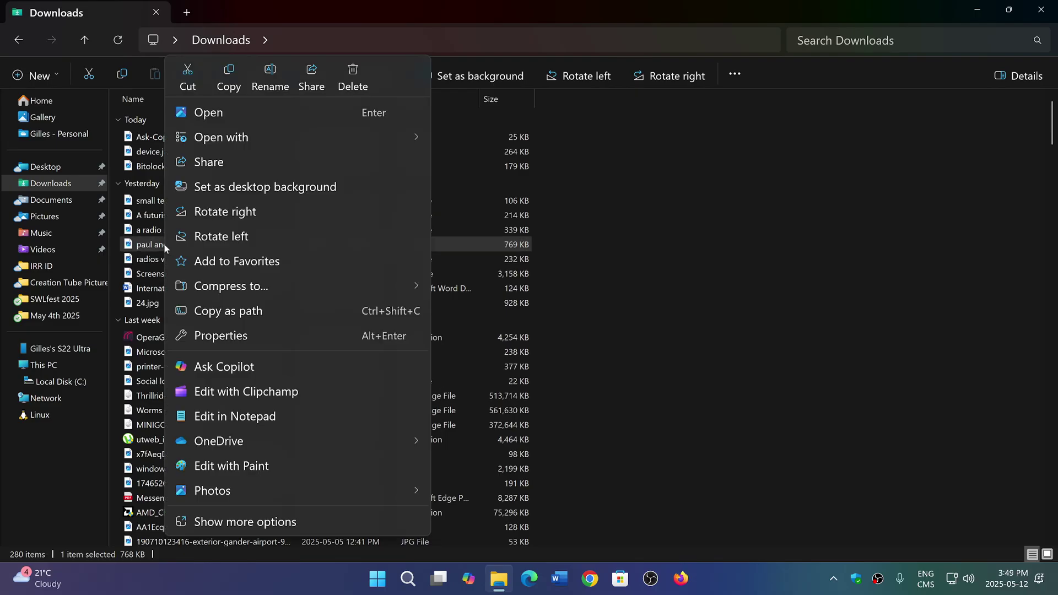
click(279, 367)
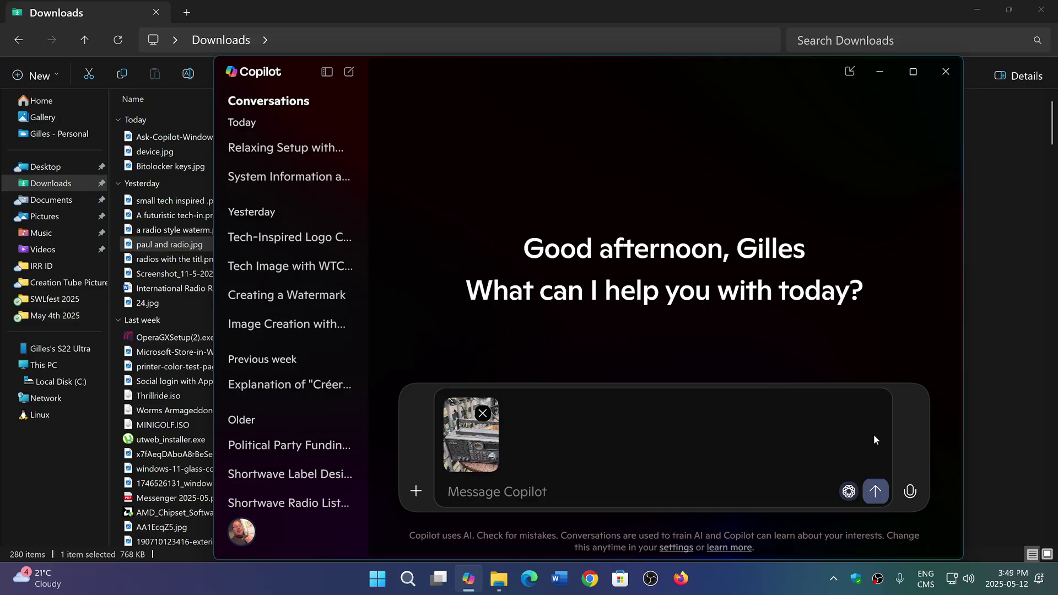
- Send the radio photo and get Copilot's description of the Tecsun S-2000 at 15,000 kHz
key(Return)
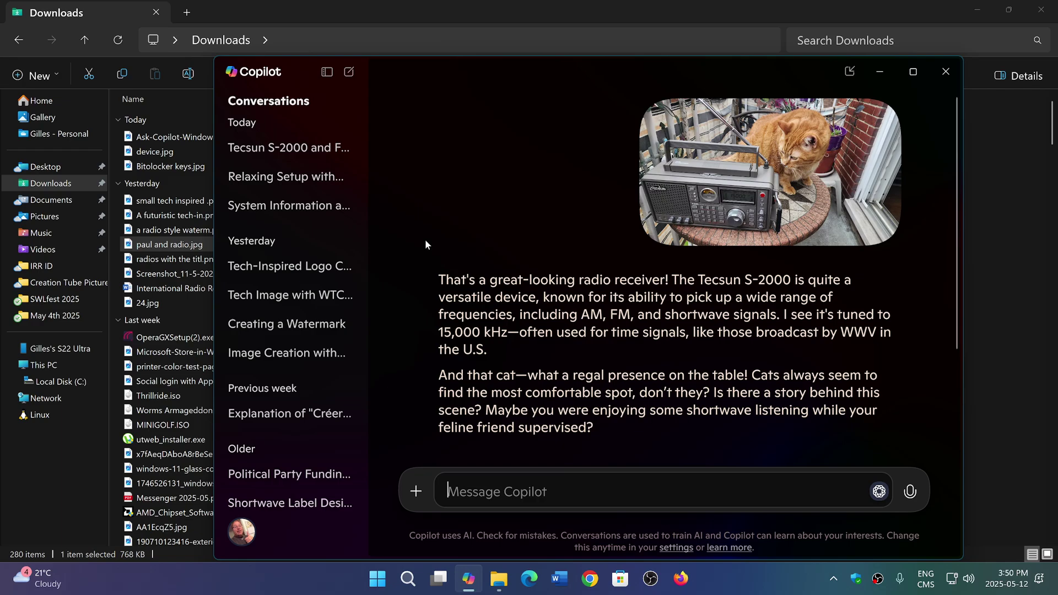
- Close the first chat and attach paul and radio.jpg to a new Copilot window
click(945, 71)
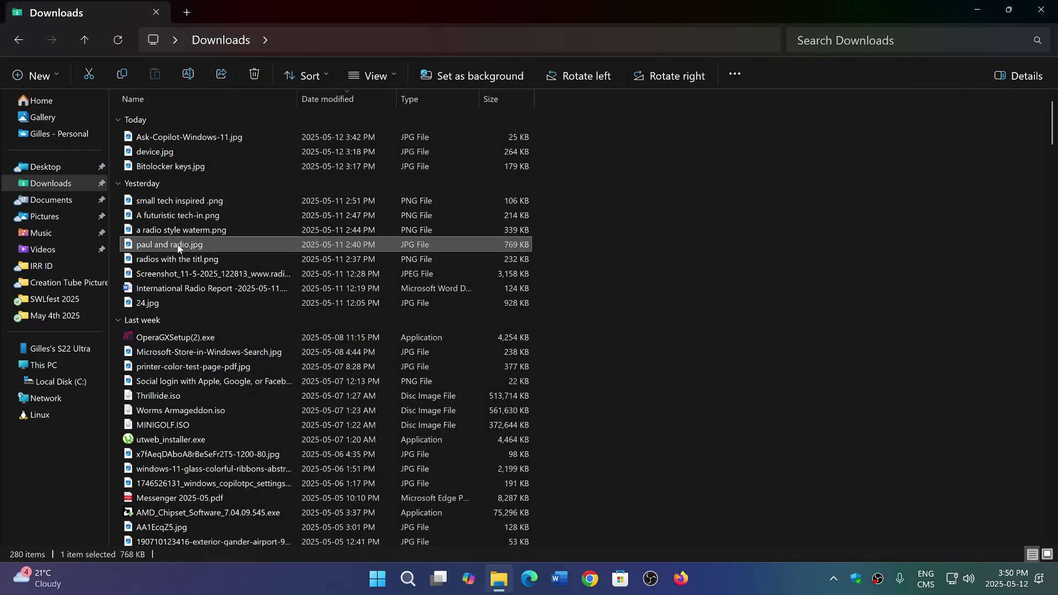
right_click(177, 245)
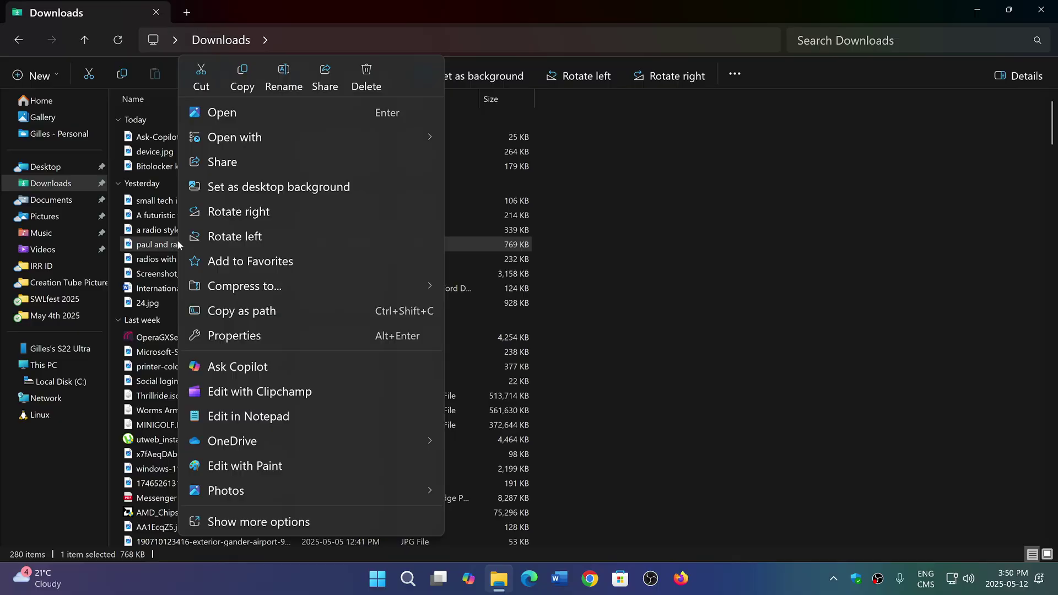
click(278, 367)
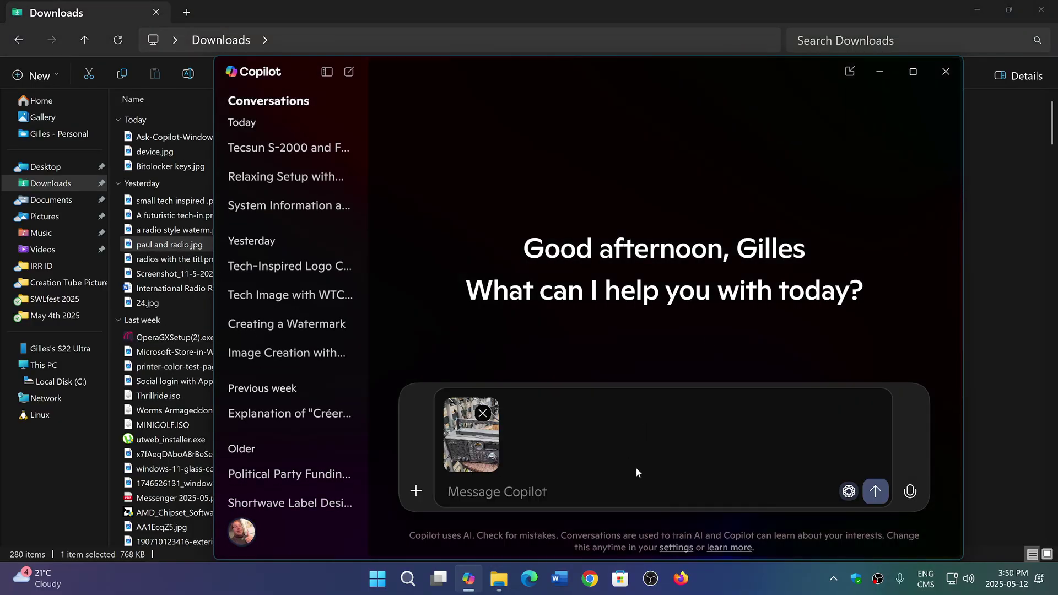
- Resend the photo and read Copilot's reply about the orange cat beside the Tecsun radio
key(Return)
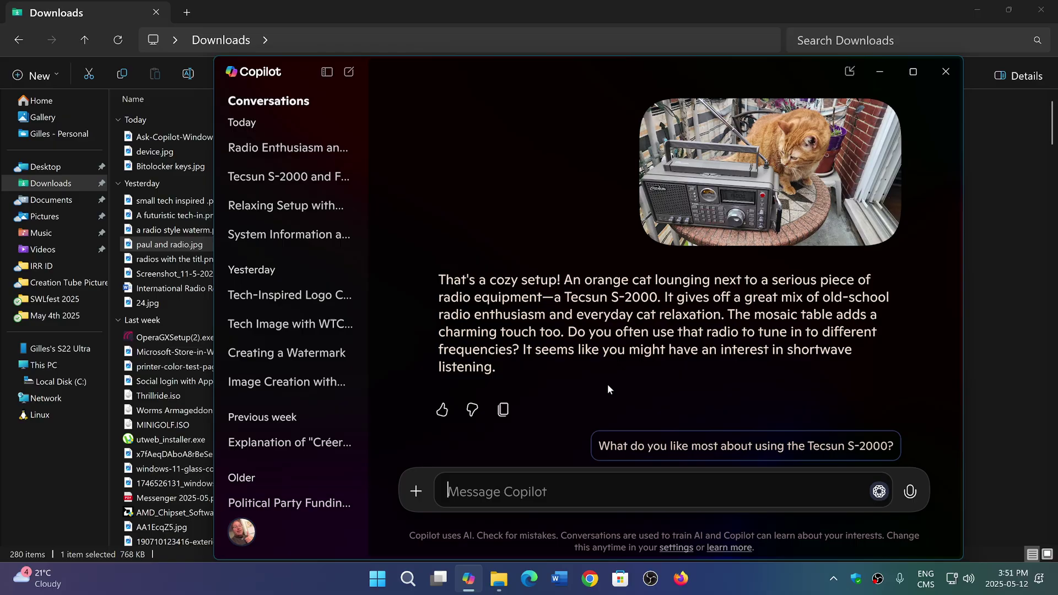
- Close the Copilot window and the Downloads File Explorer window
click(949, 77)
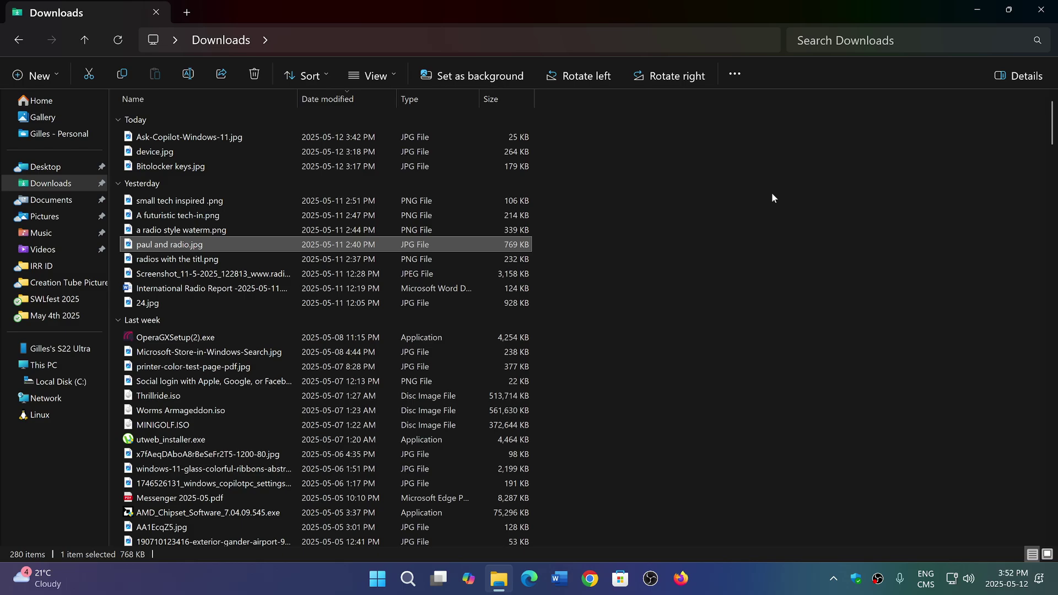
click(1047, 10)
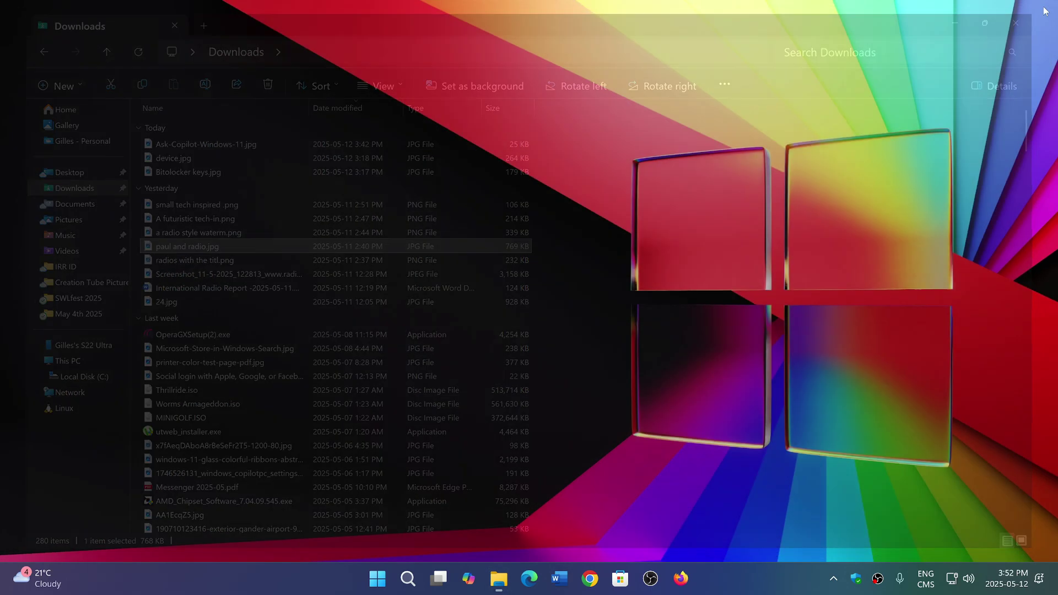